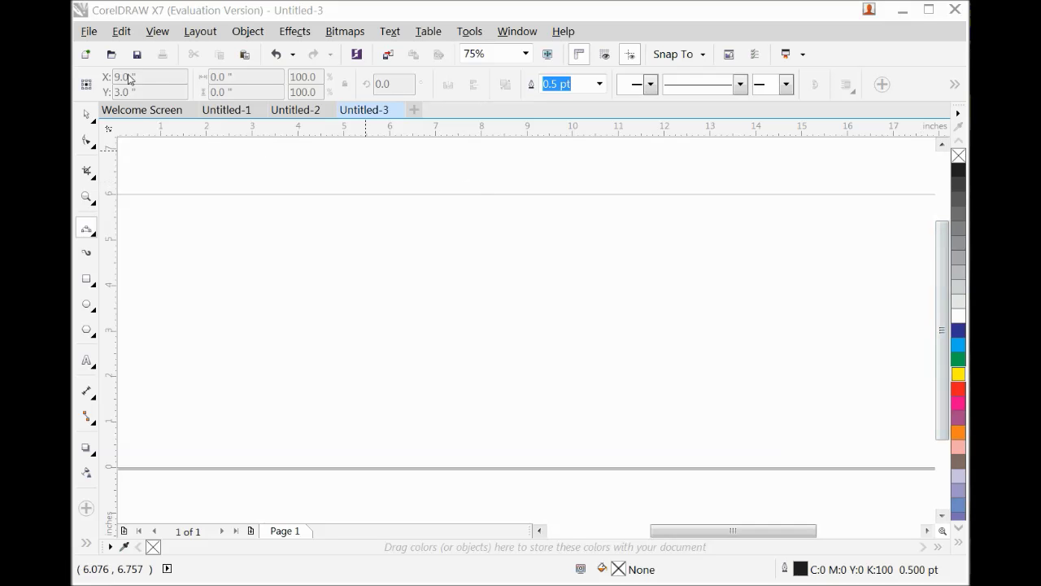
Step: Create a new document with an 18 × 6 inch page (Untitled-4)
left_click(90, 32)
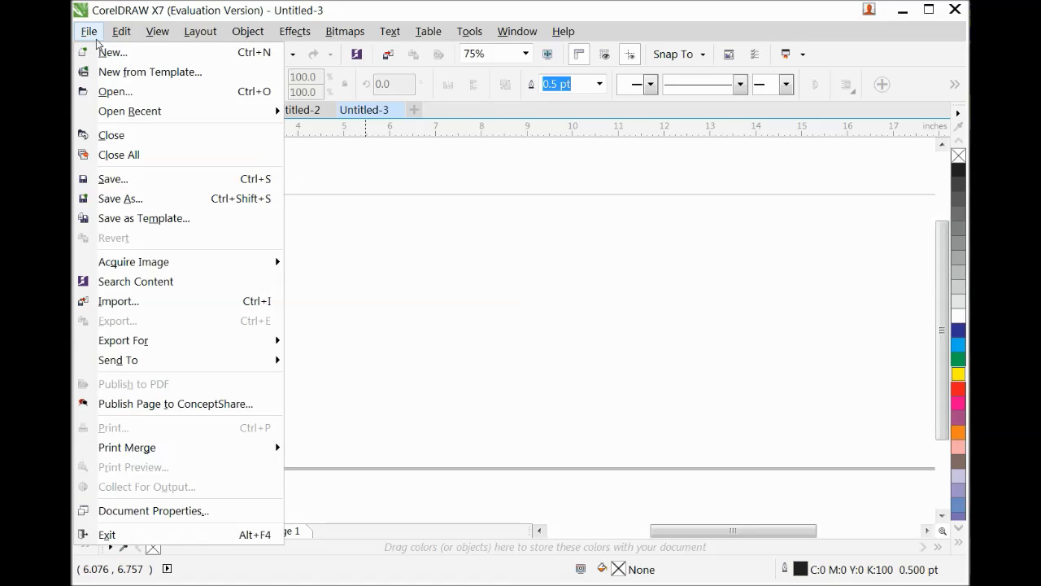
left_click(114, 53)
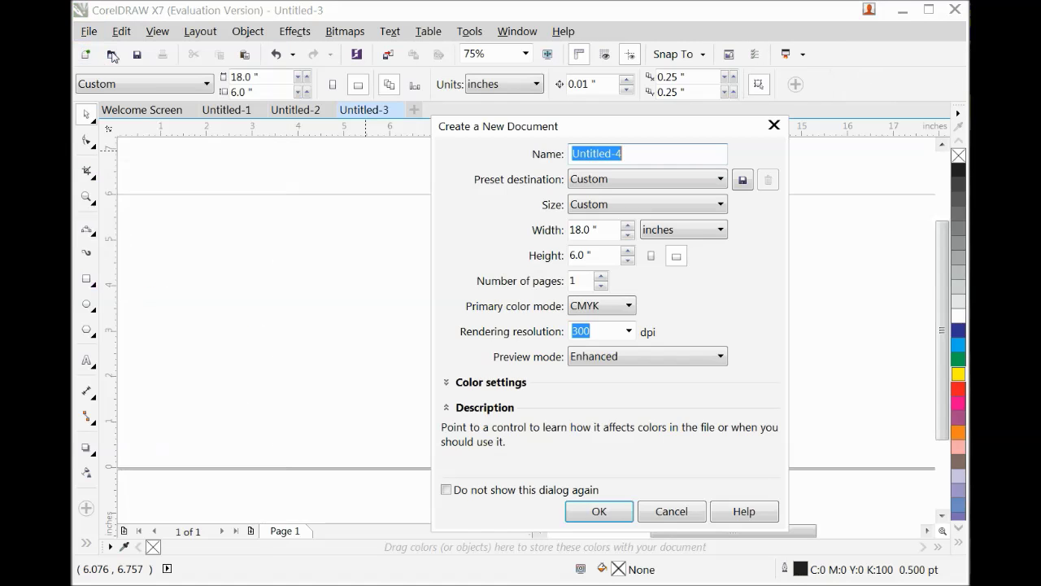
left_click(604, 512)
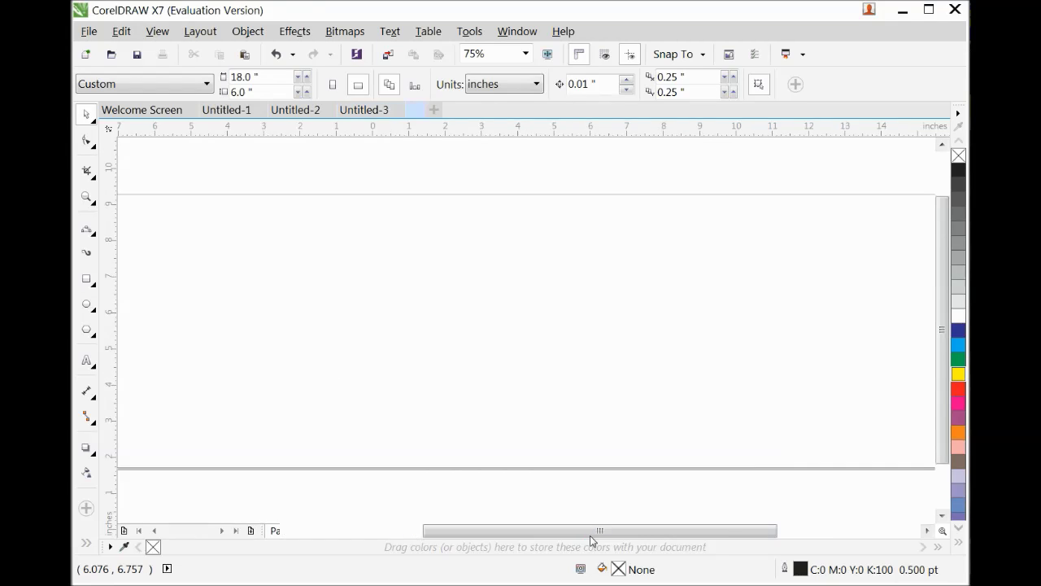
Step: Zoom the blank 18 × 6 inch page to 75%
left_click(526, 53)
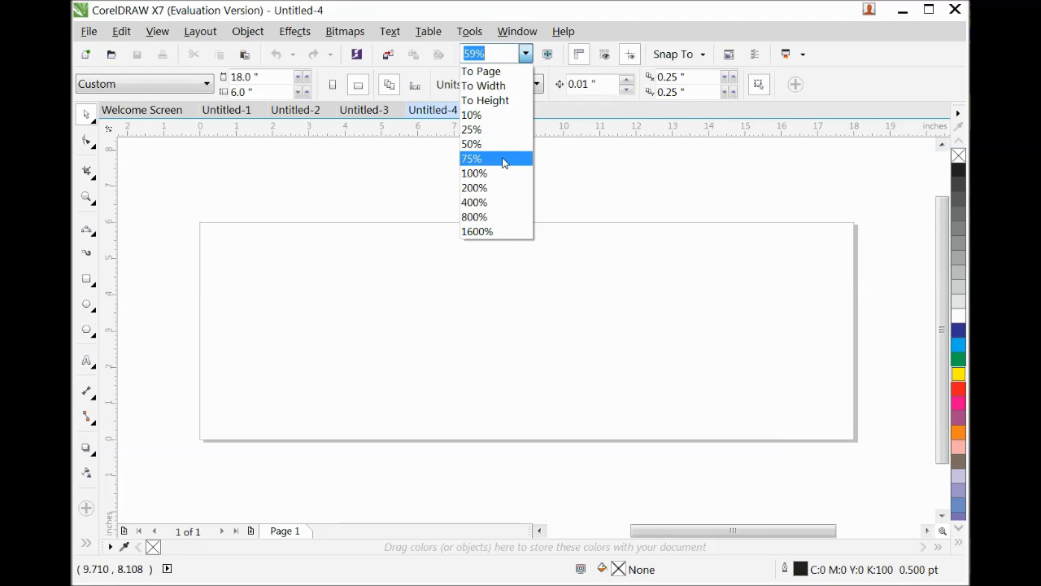
left_click(505, 159)
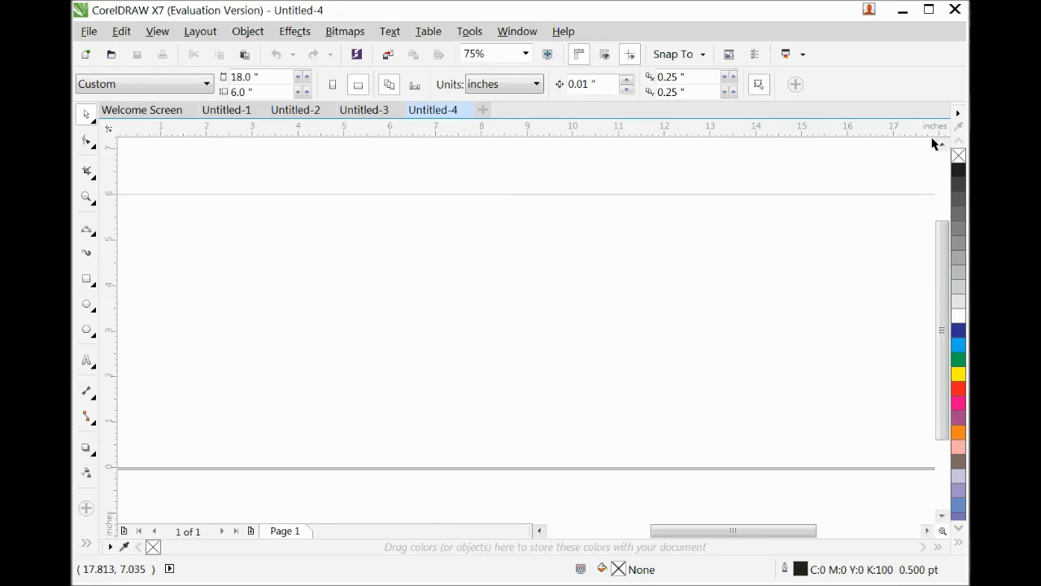
Step: Draw a shallow U-shaped 3-point curve with its ends near 3 and 15 inches
left_click(87, 231)
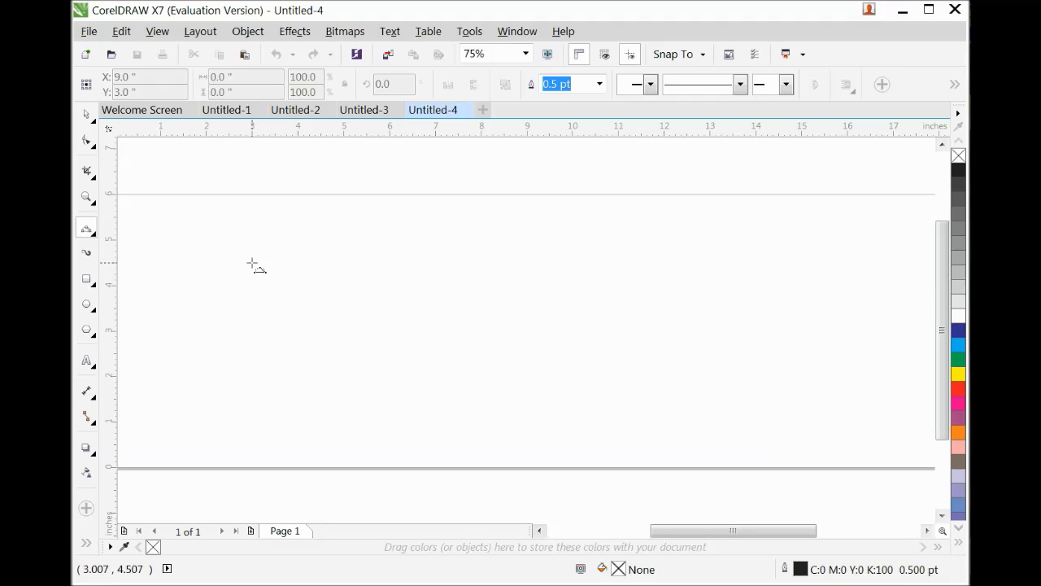
mouse_move(252, 263)
left_mouse_down()
mouse_move(307, 279)
mouse_move(342, 266)
mouse_move(803, 257)
mouse_move(667, 304)
mouse_move(122, 377)
mouse_move(121, 400)
left_mouse_up()
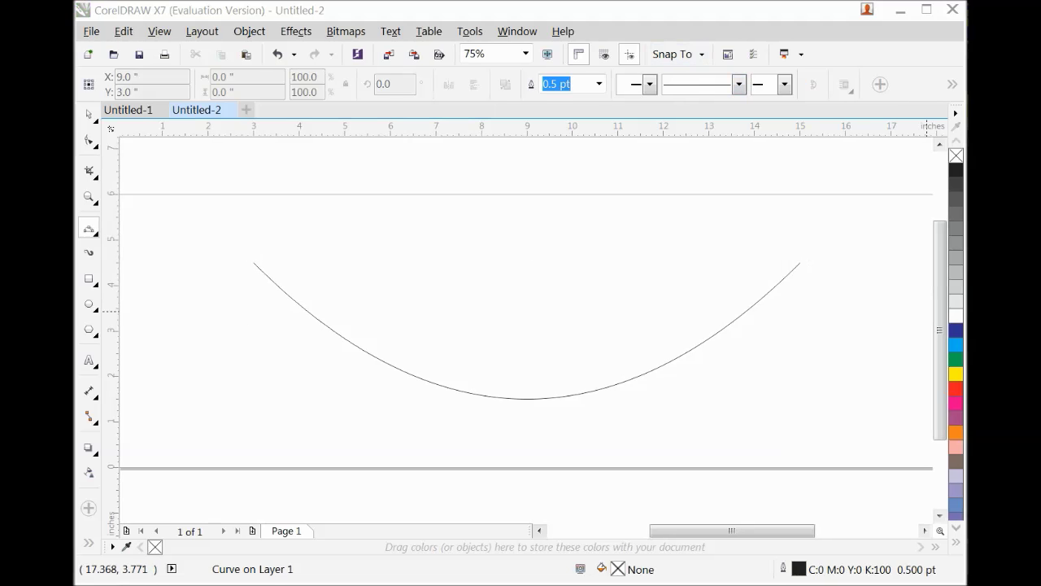
Step: Check Snap To, then zoom via To Width and 100% to a 110% view
left_click(704, 55)
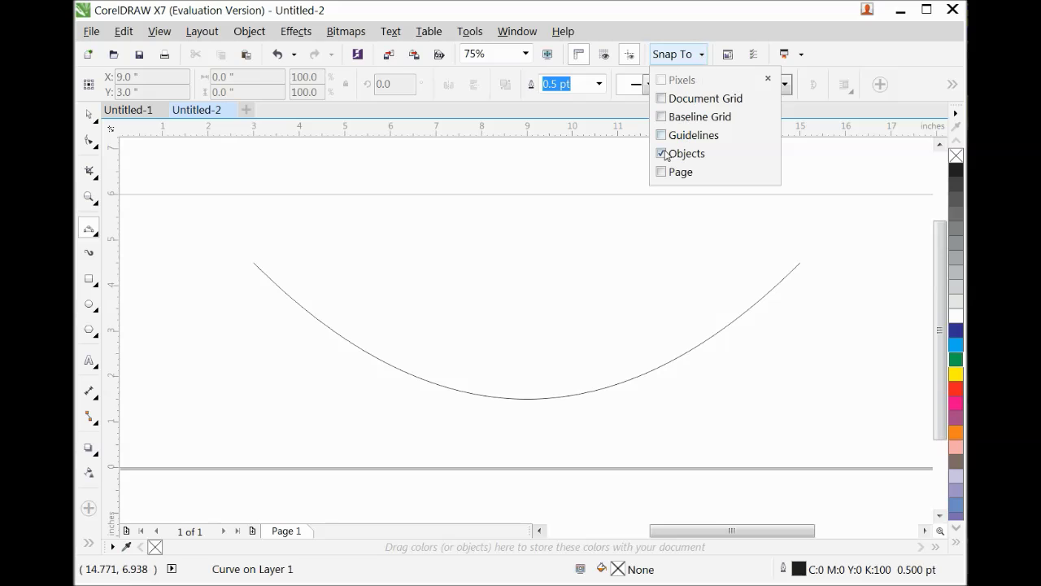
left_click(829, 172)
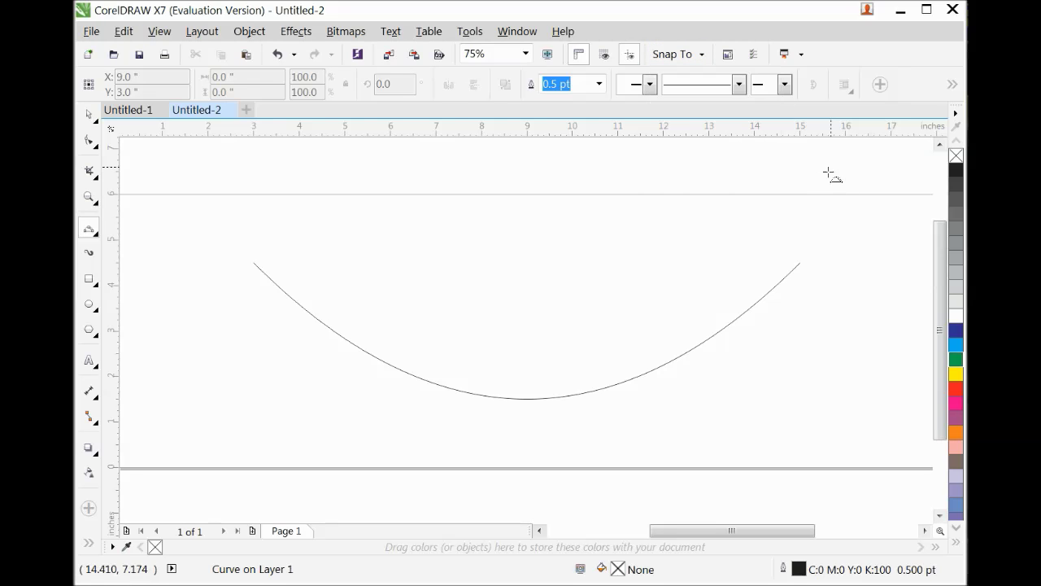
left_click(526, 54)
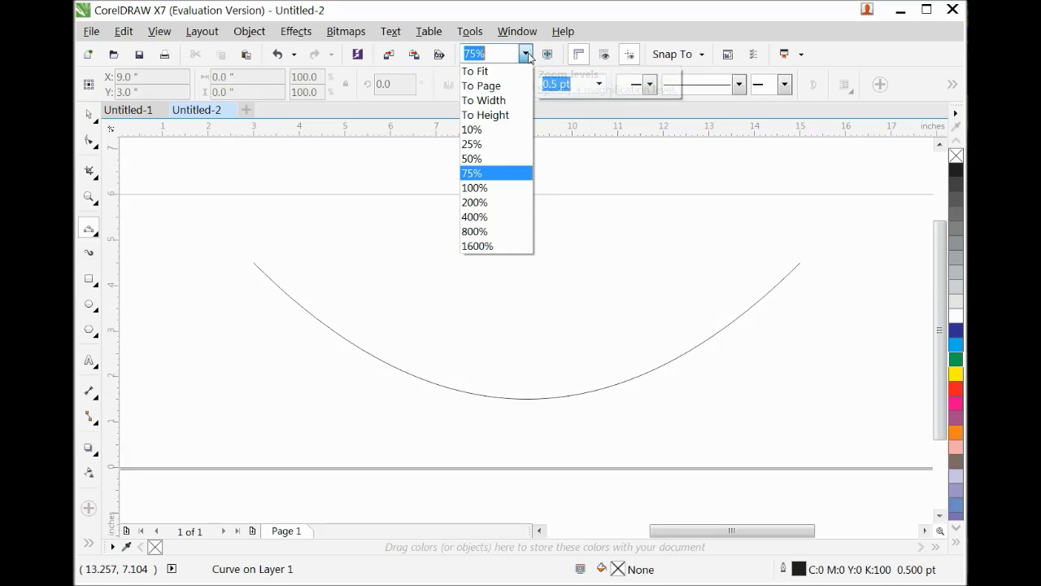
left_click(506, 100)
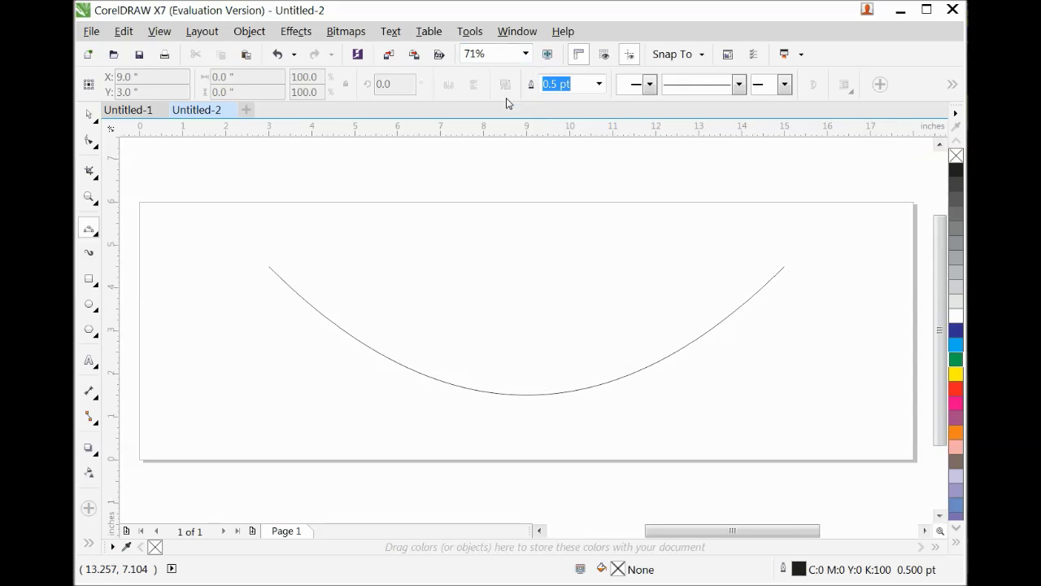
left_click(525, 54)
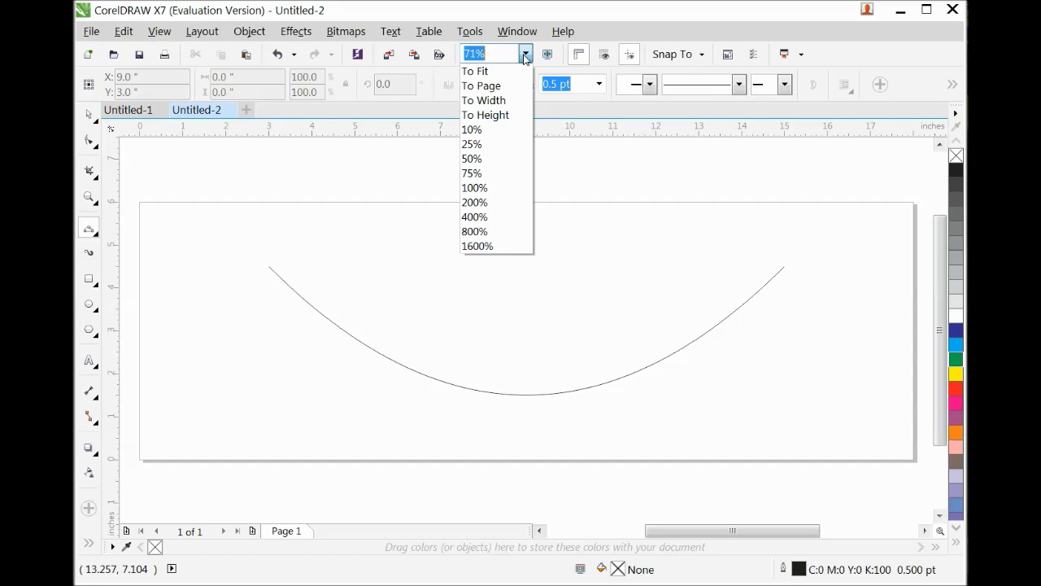
left_click(498, 188)
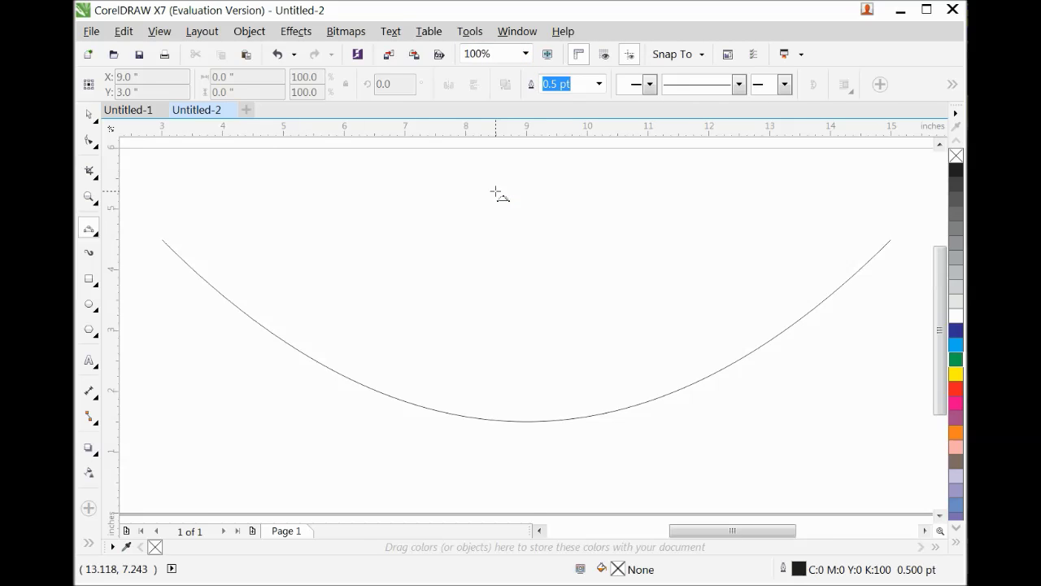
left_click(462, 57)
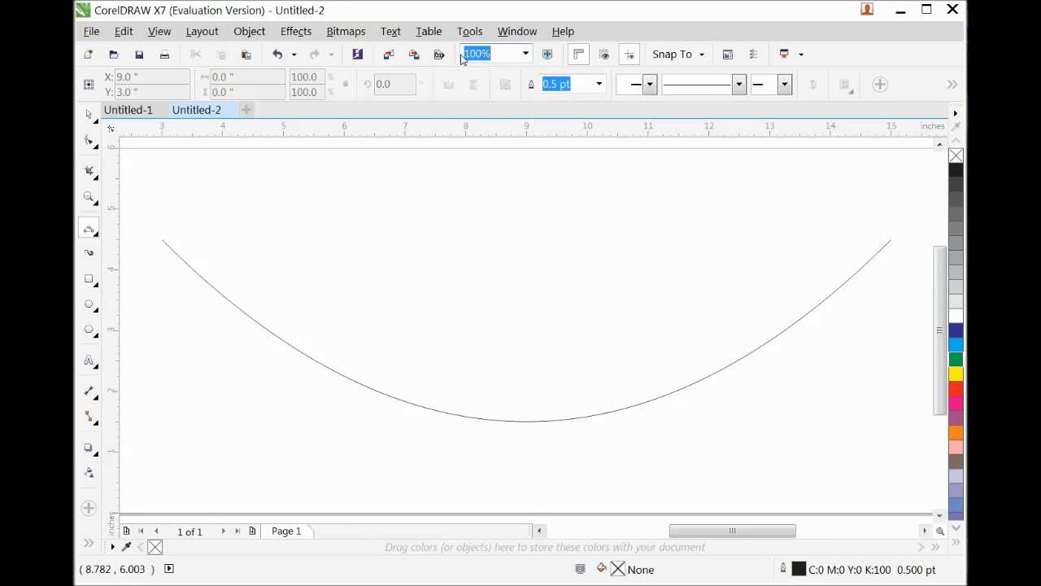
type("11")
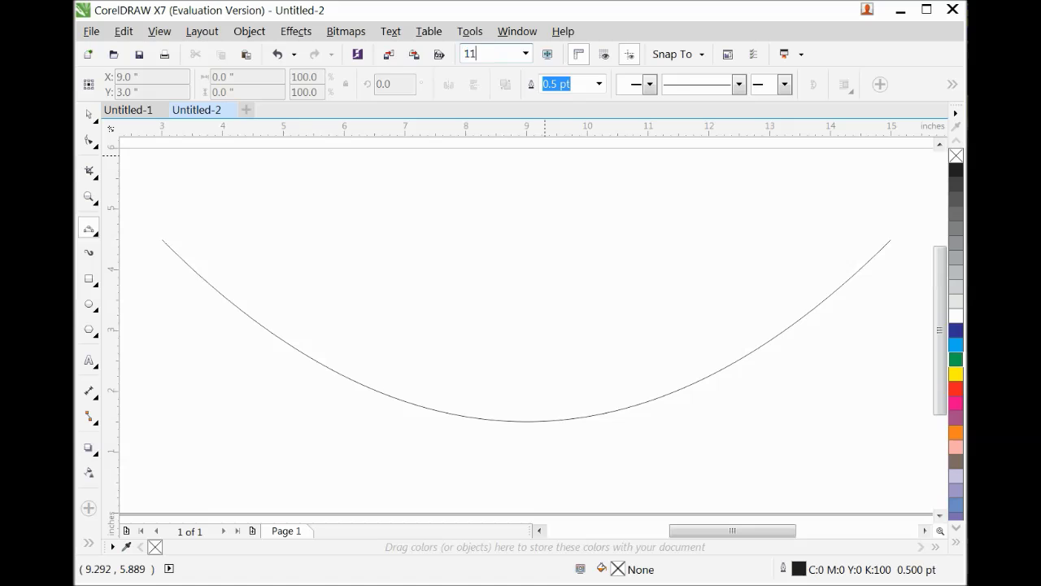
key("Return")
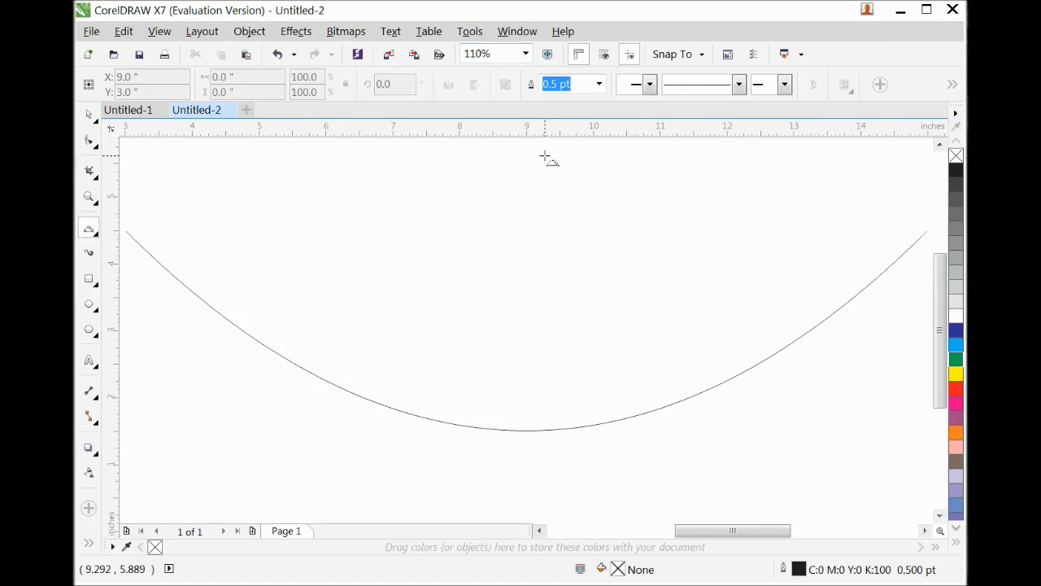
Step: Draw a second 11.903-inch curve between the first curve's ends, bowed just below its bottom
left_click(128, 229)
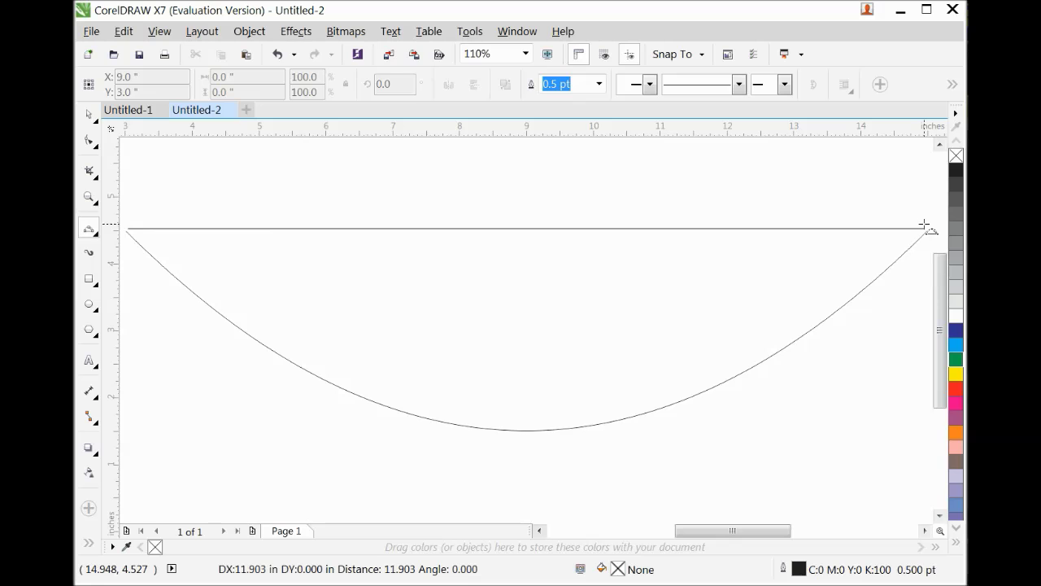
left_click_drag(925, 225, 925, 226)
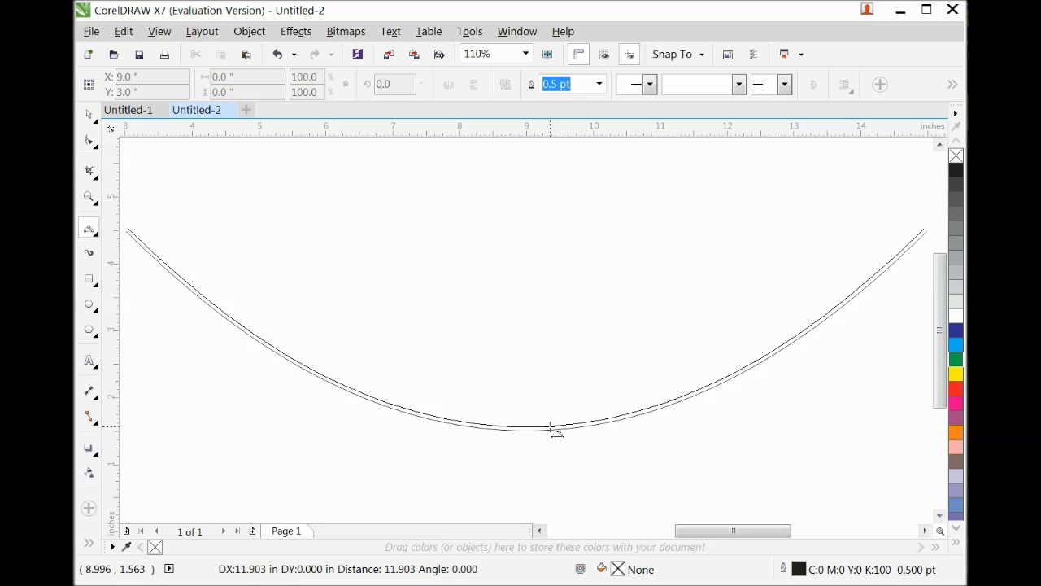
left_click(552, 428)
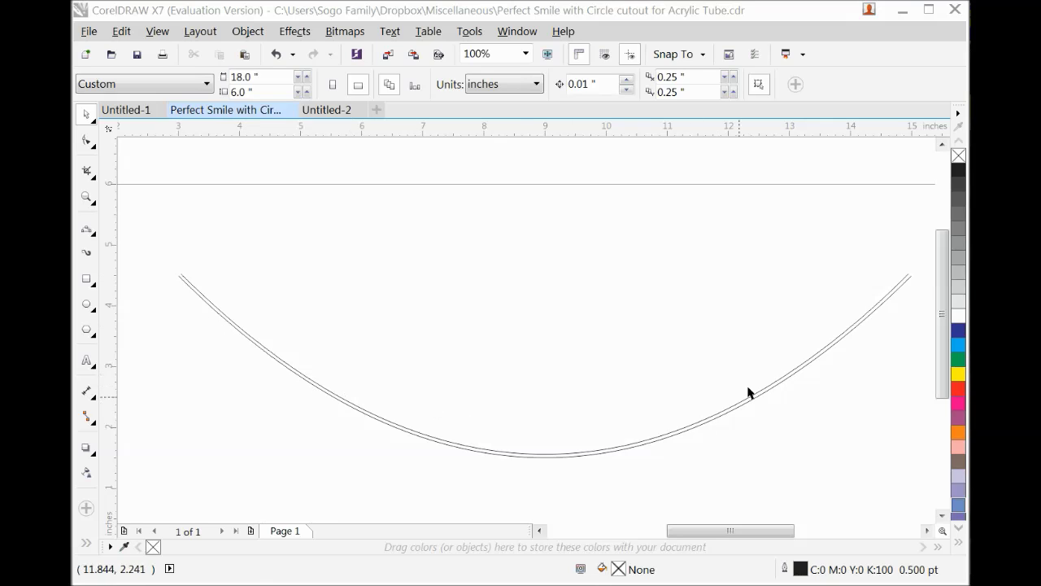
Step: Zoom to 400% and scroll to the left ends of the two curves
left_click(527, 54)
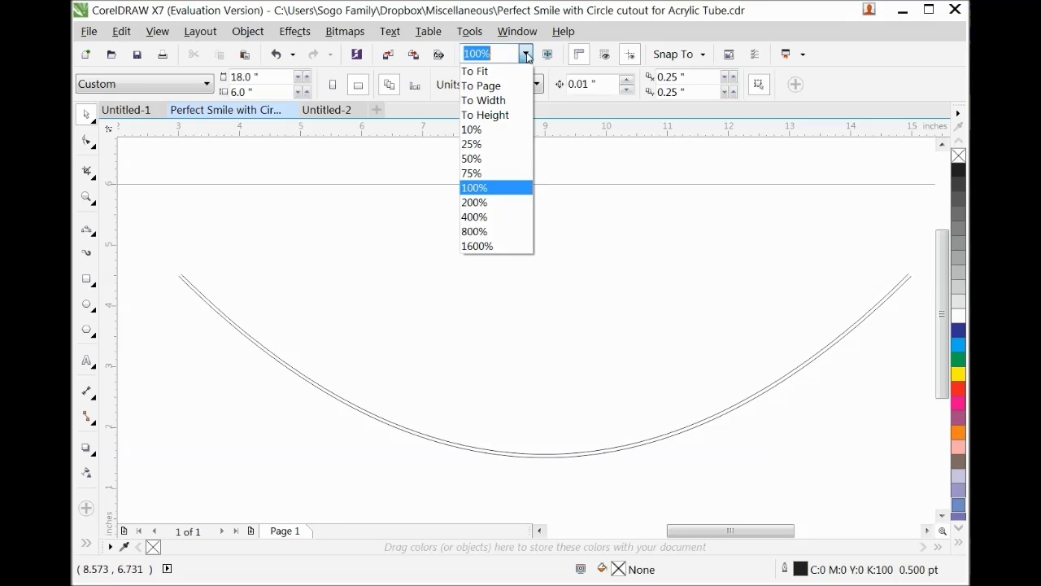
left_click(506, 216)
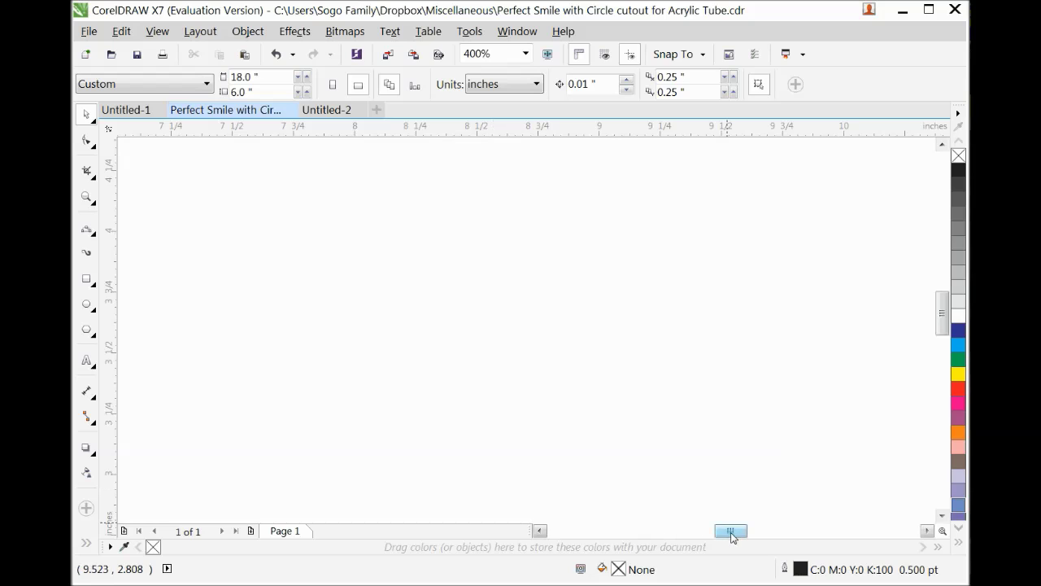
left_click_drag(731, 531, 670, 542)
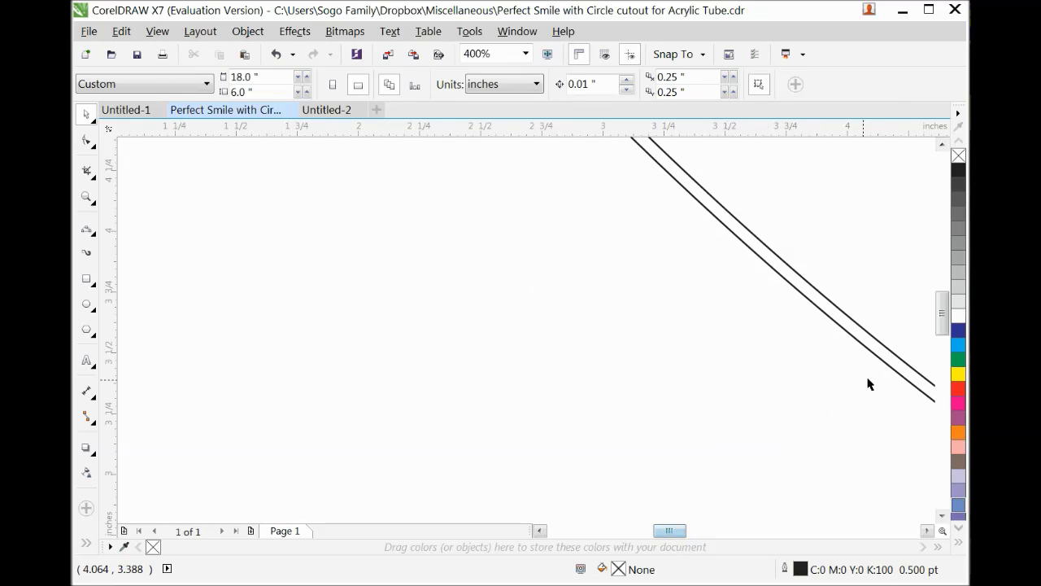
left_click_drag(944, 316, 943, 289)
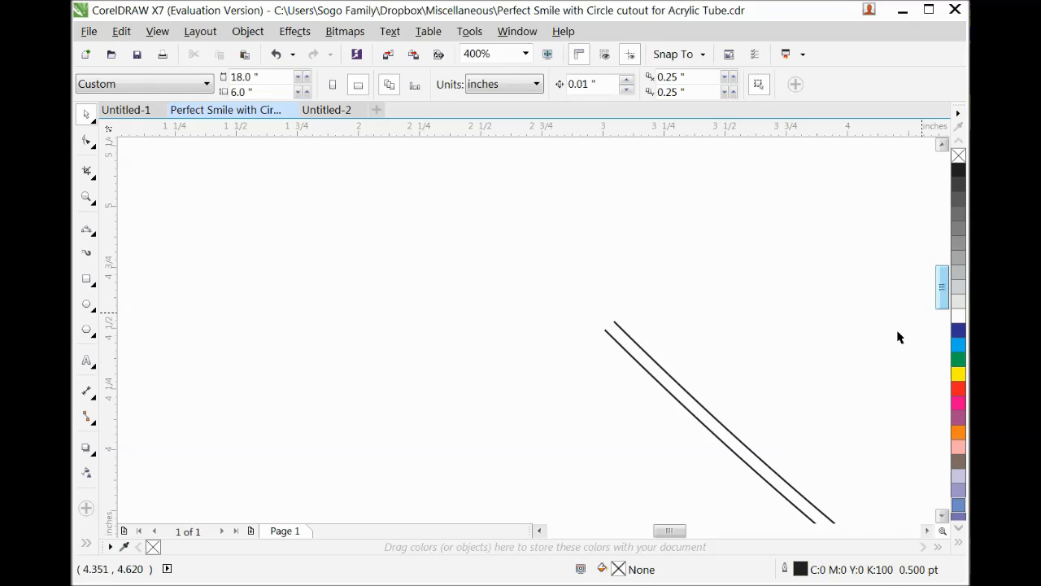
Step: Join the inner and outer curve endpoints at the left and right ends with straight connector lines
left_click(87, 417)
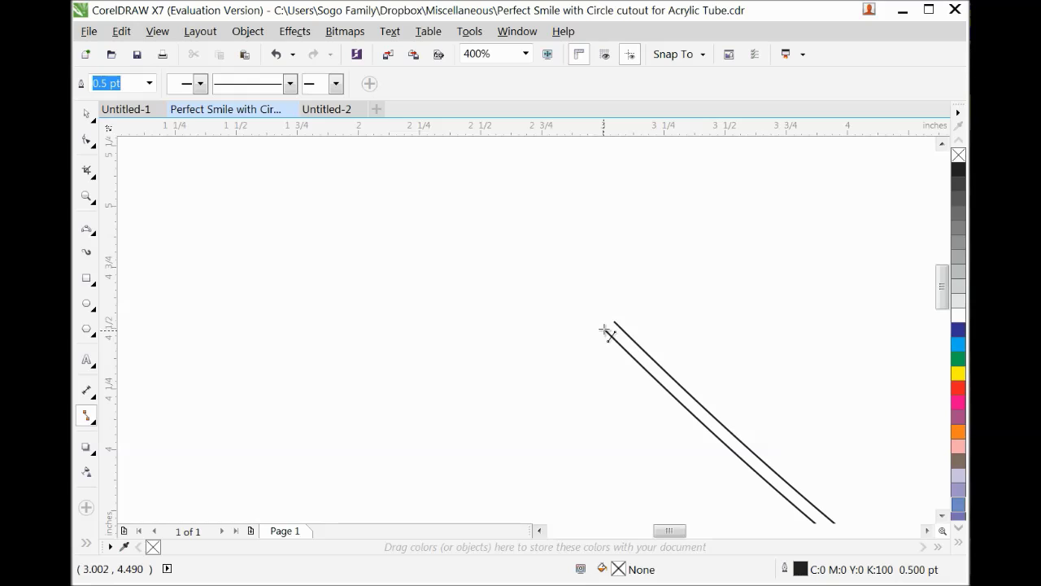
left_click_drag(606, 331, 616, 327)
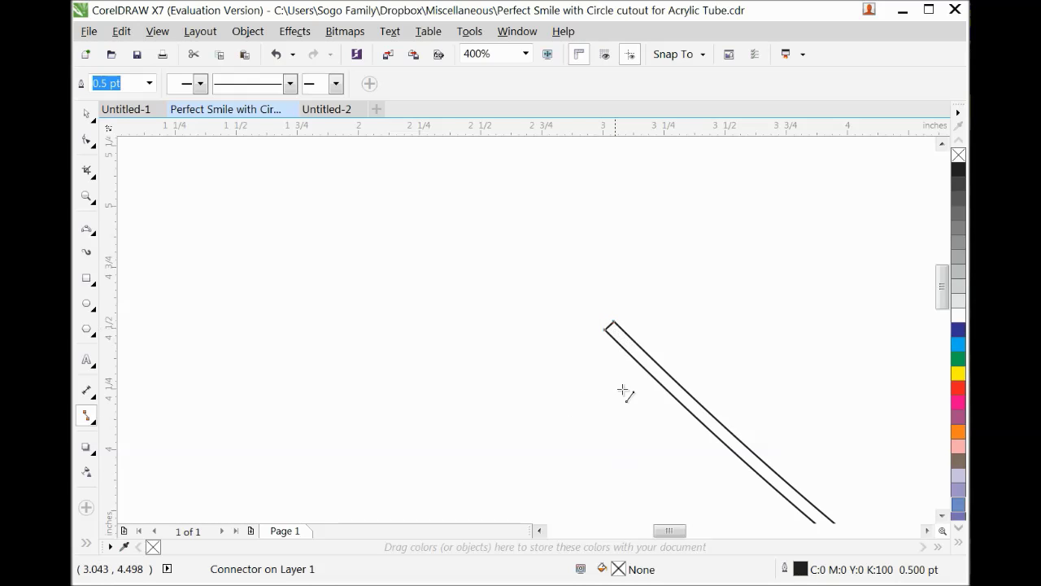
left_click_drag(673, 533, 806, 512)
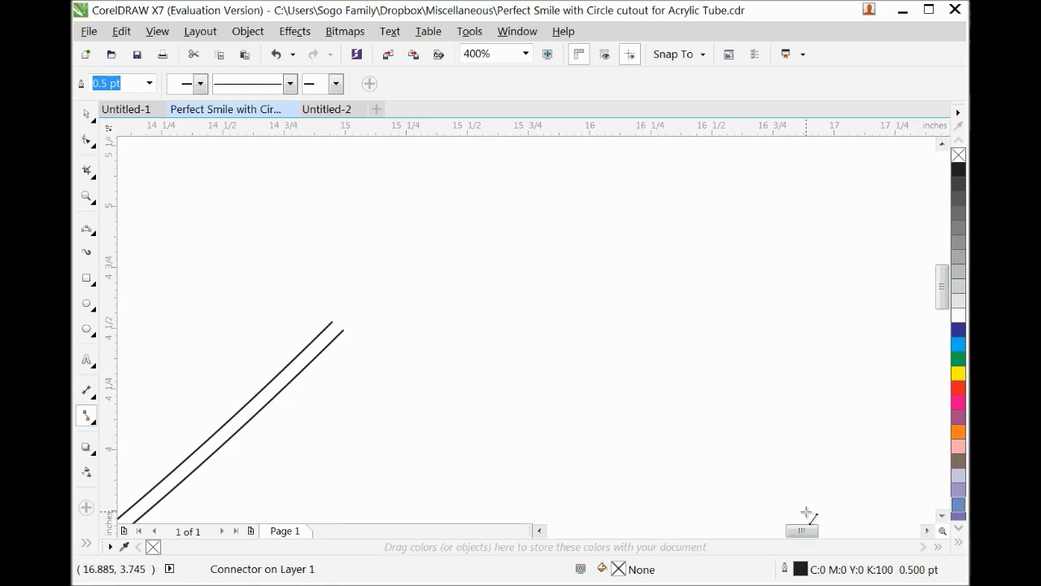
left_click(90, 418)
left_click_drag(333, 322, 342, 331)
Step: Return to the Pick tool, set zoom to 100%, and centre the capped band
key("space")
key("F4")
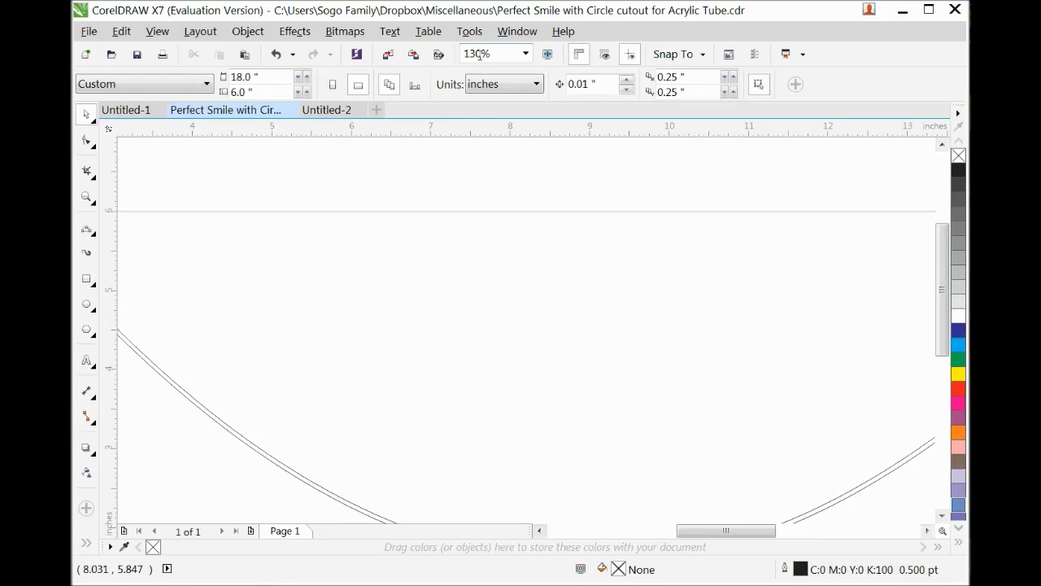
left_click_drag(479, 53, 464, 54)
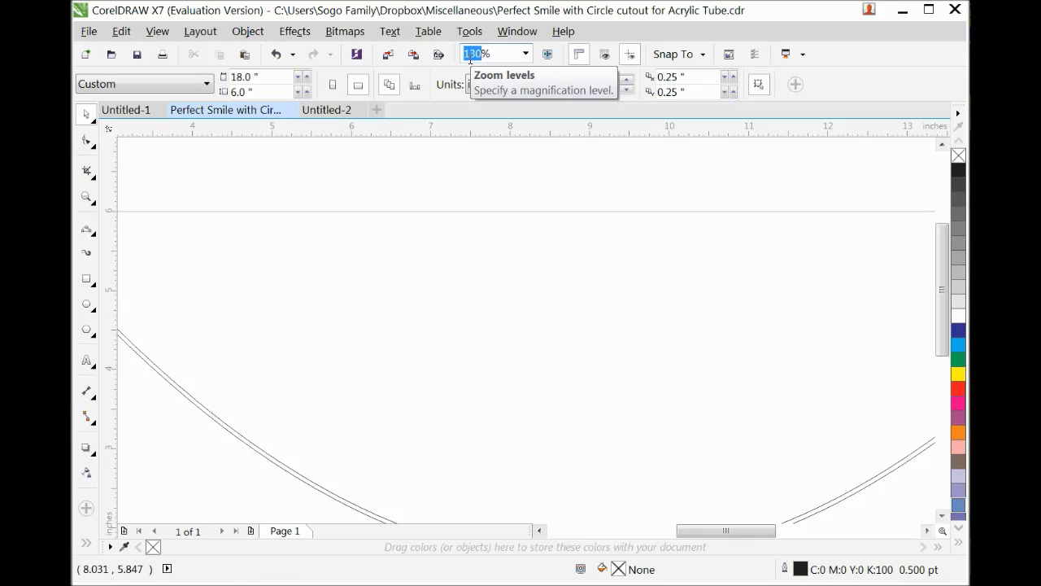
type("100")
key("Return")
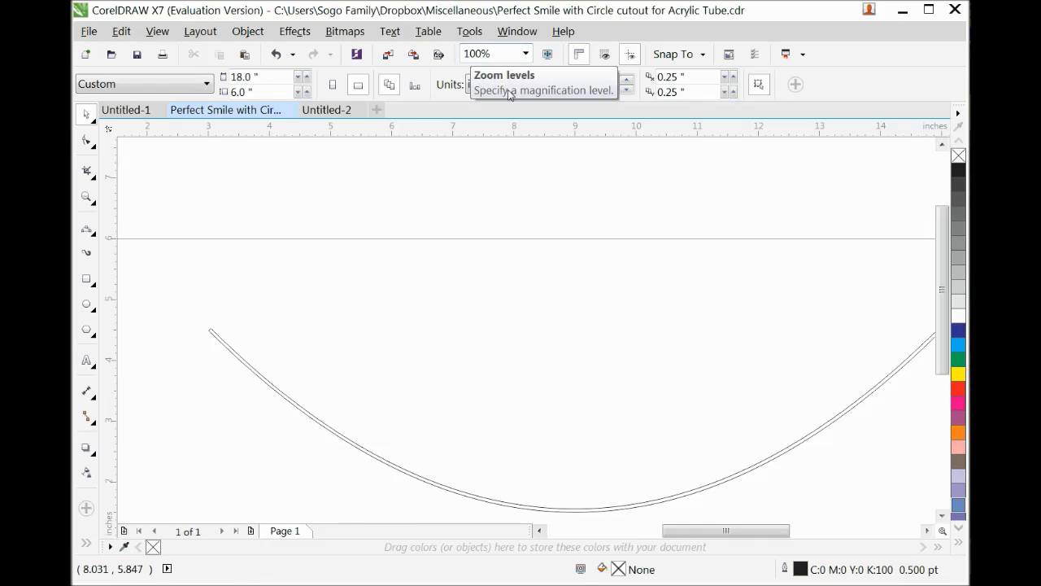
left_click_drag(756, 531, 767, 533)
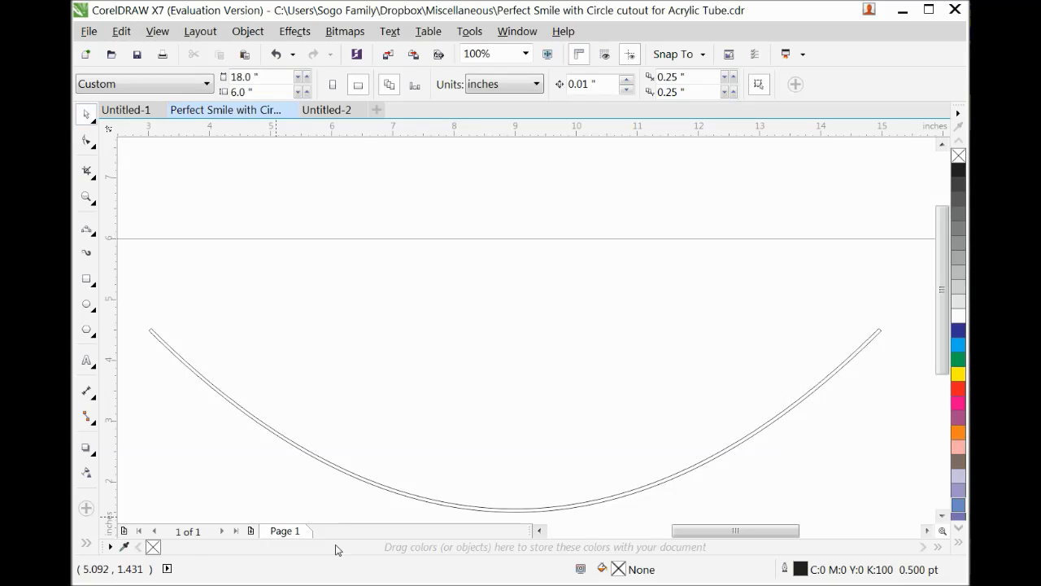
scroll(407, 244, "down", 3)
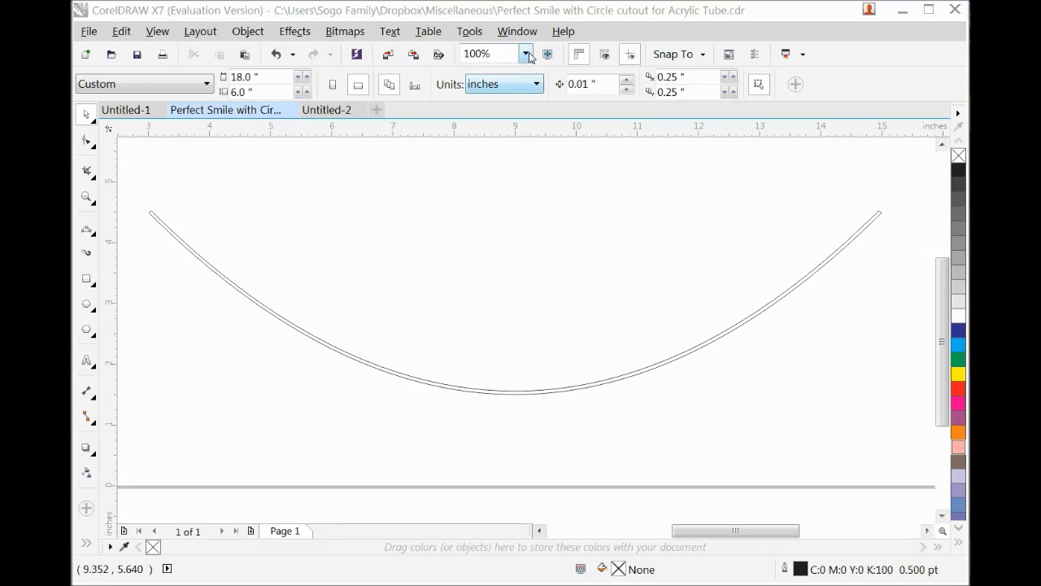
Step: Inspect the capped curve ends up close at 400% and then 800% zoom
left_click(527, 54)
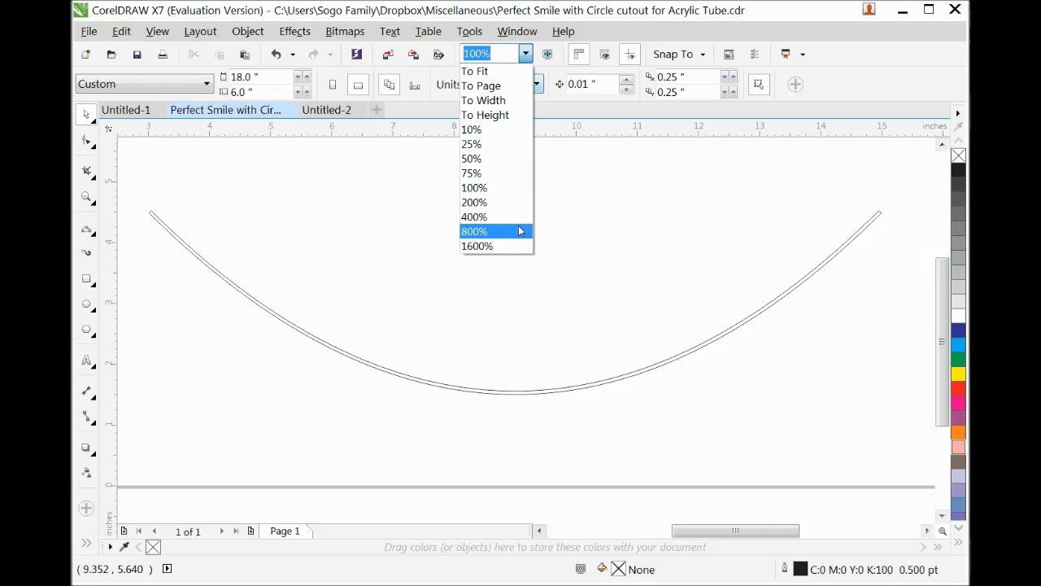
left_click(521, 218)
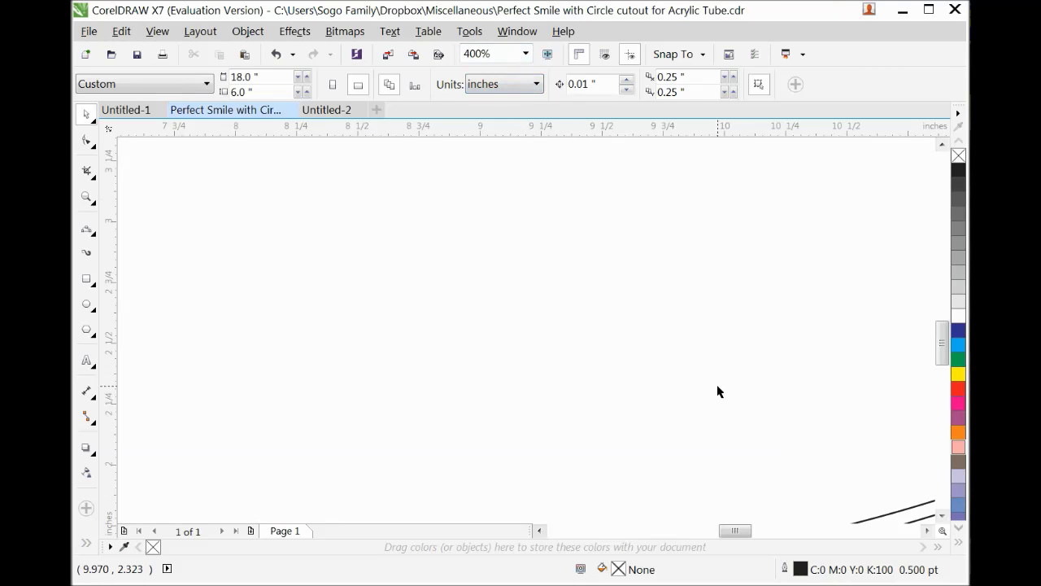
scroll(718, 391, "down", 2)
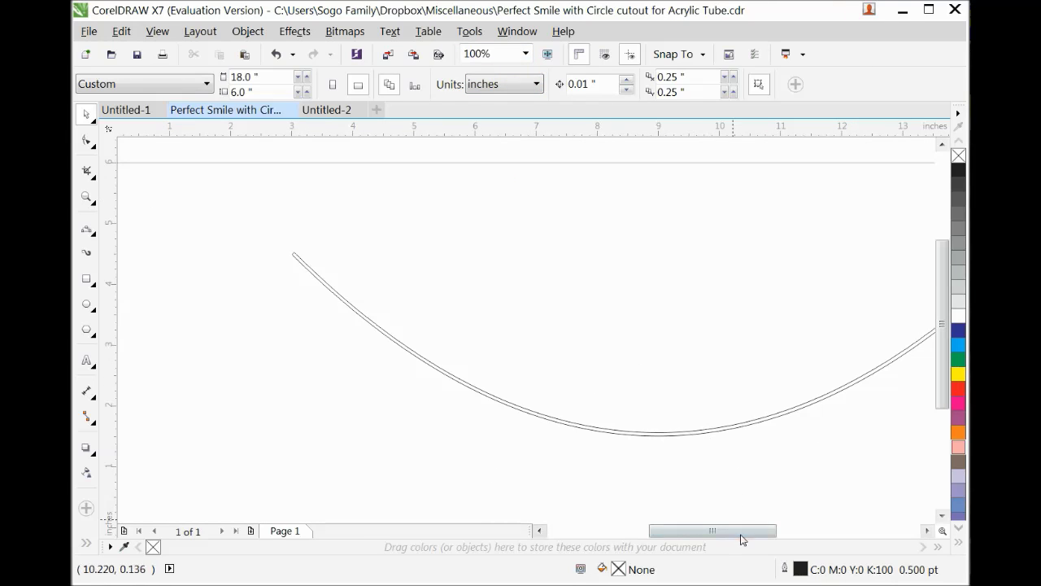
left_click_drag(741, 531, 762, 534)
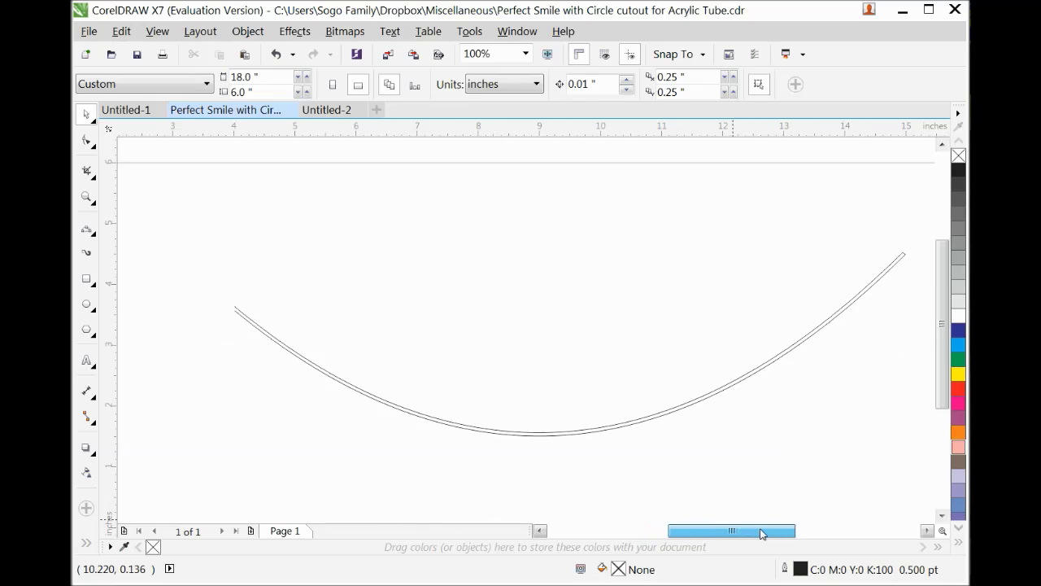
left_click(527, 54)
left_click(520, 231)
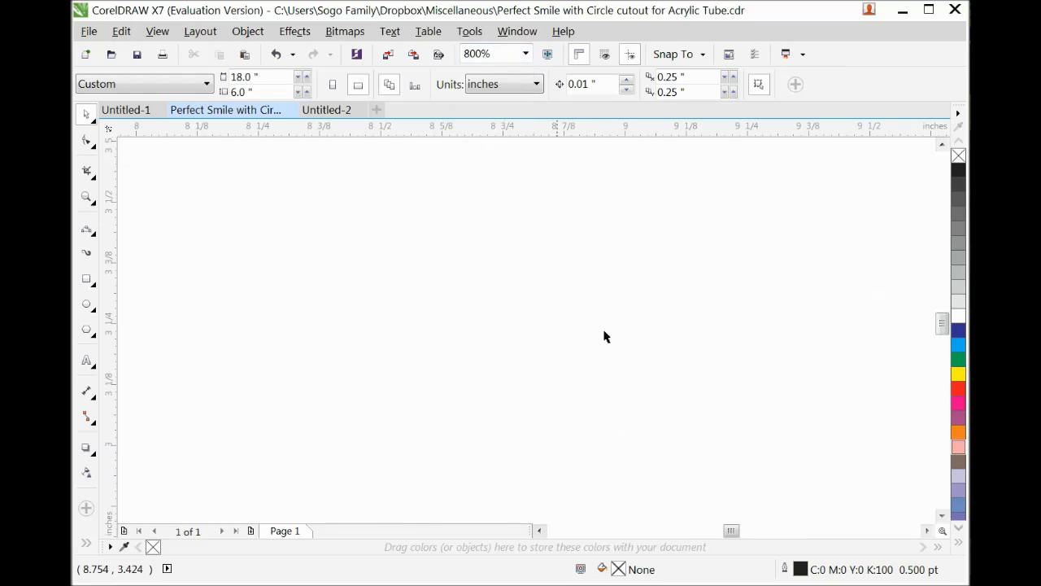
left_click_drag(941, 325, 942, 374)
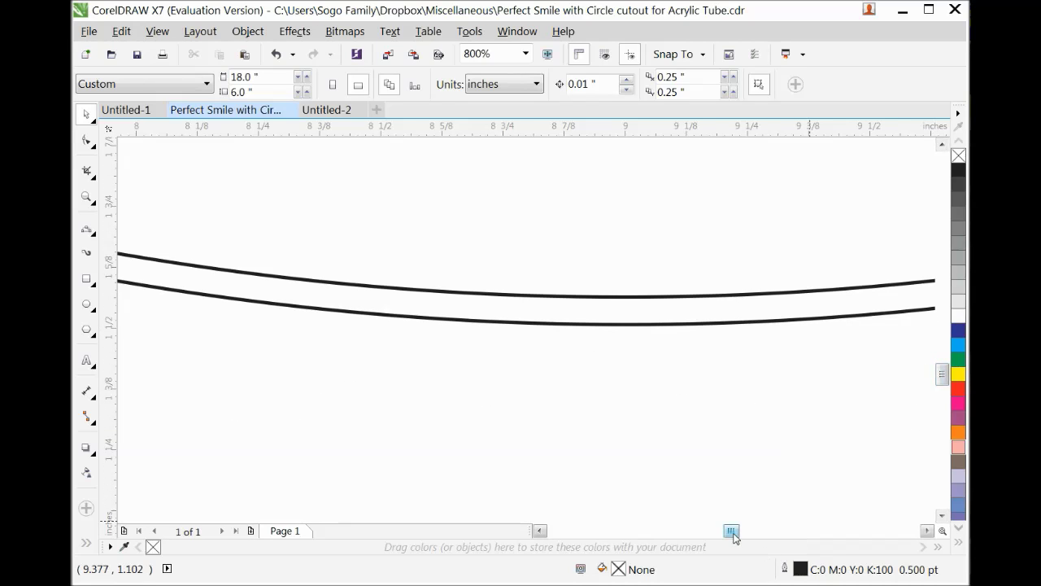
mouse_move(731, 532)
left_mouse_down()
mouse_move(742, 536)
mouse_move(732, 534)
left_mouse_up()
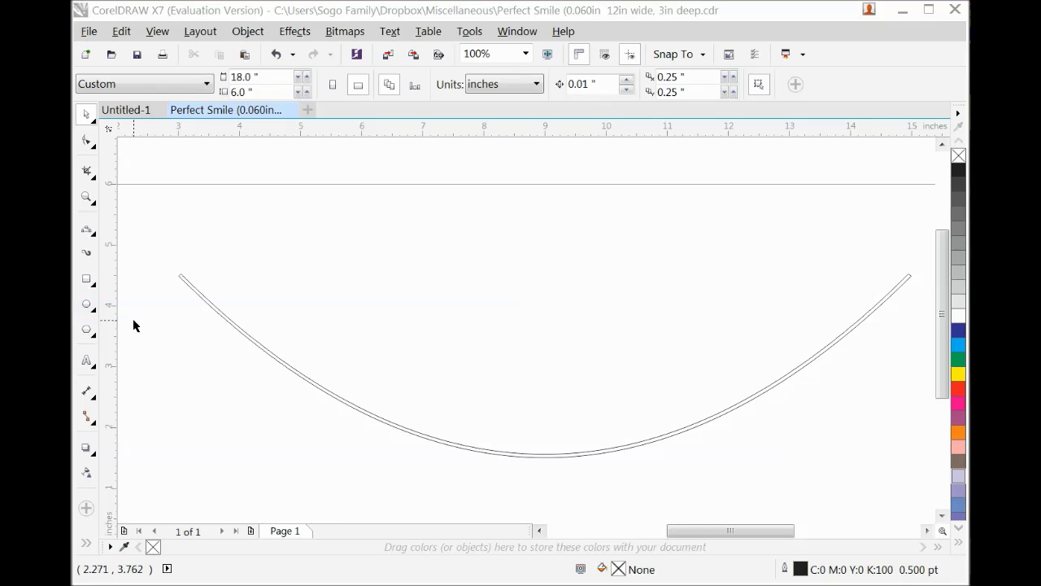
Step: Draw a 1.792-inch circle centred at X 9.0", Y 4.543" above the smile band
left_click(87, 309)
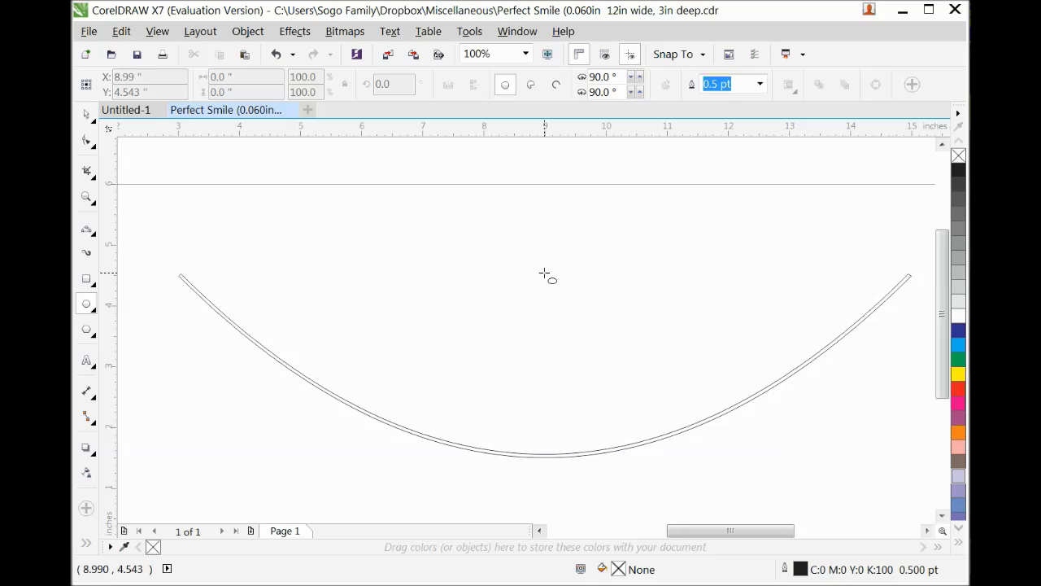
left_click_drag(545, 274, 598, 274)
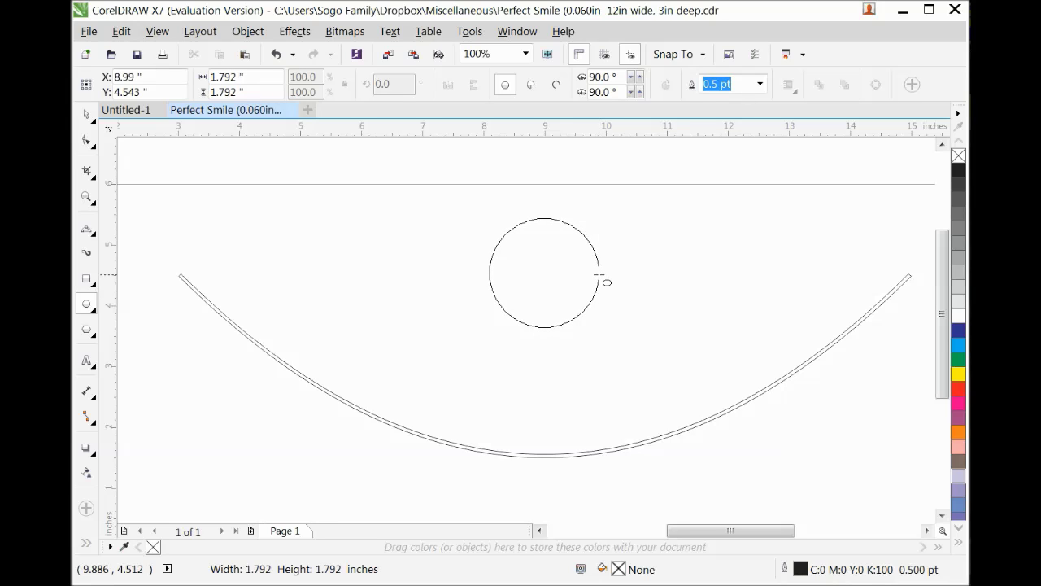
left_click_drag(599, 275, 598, 275)
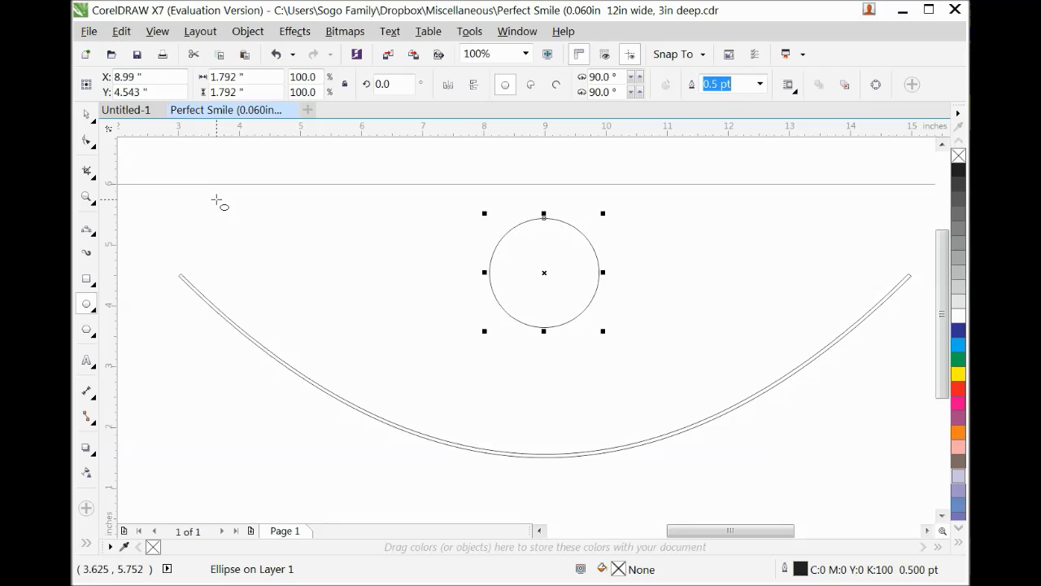
double_click(135, 76)
Step: Move the circle to X = 9.0 inches and change its outline from 0.5 pt to Hairline
key("BackSpace")
key("BackSpace")
key("BackSpace")
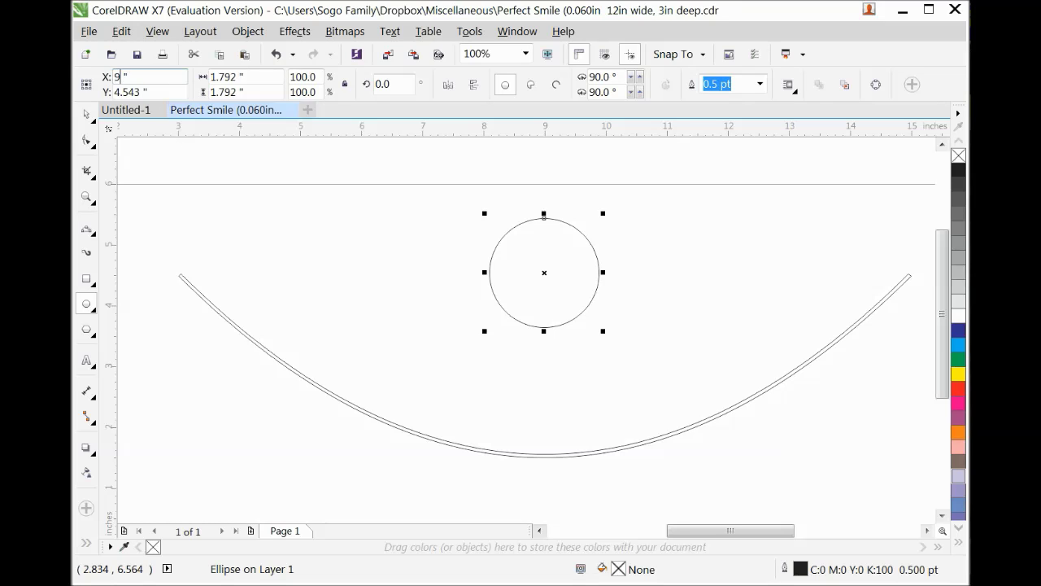
key("Return")
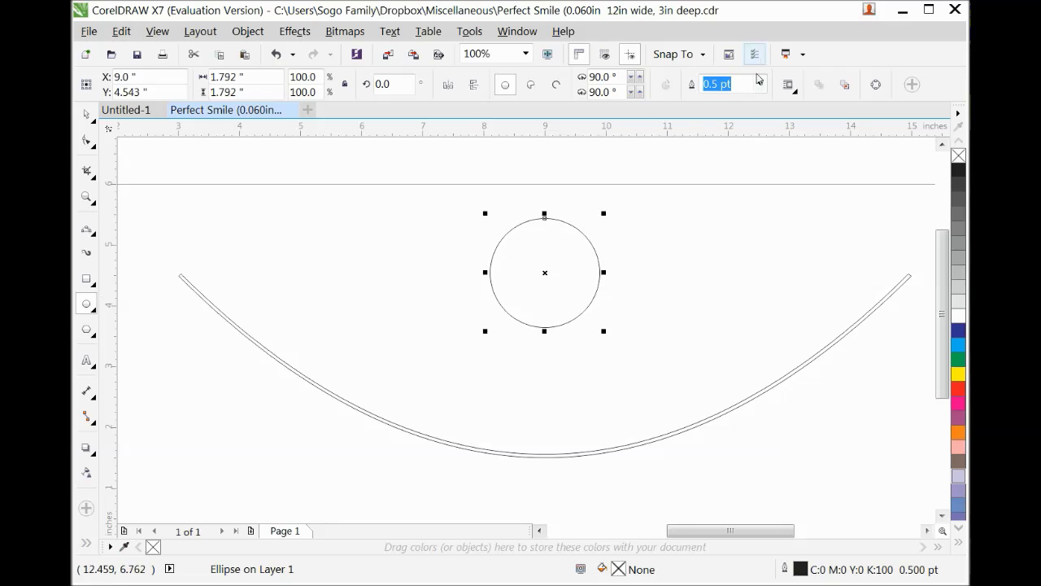
left_click(761, 85)
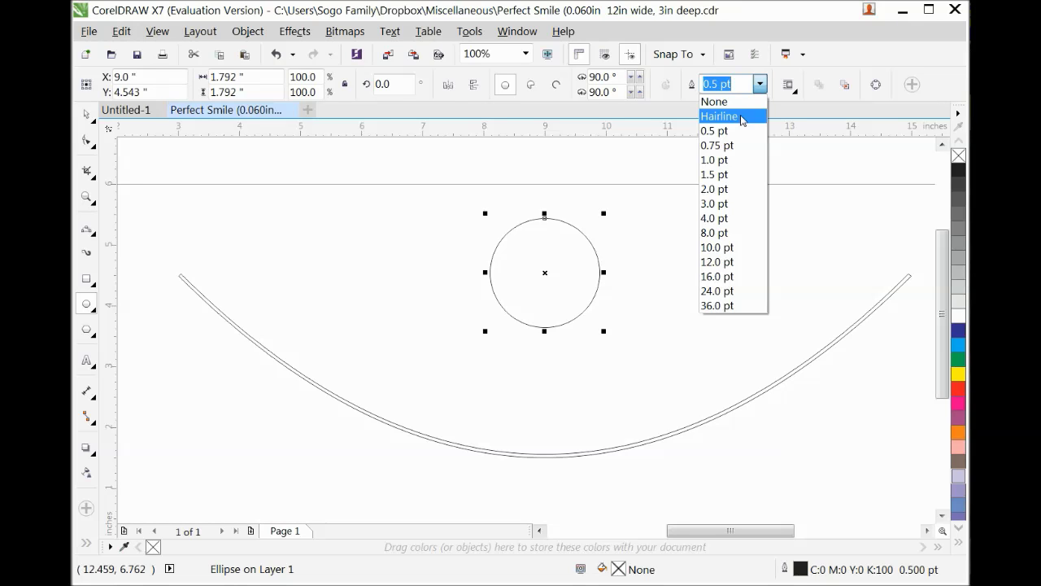
left_click(742, 118)
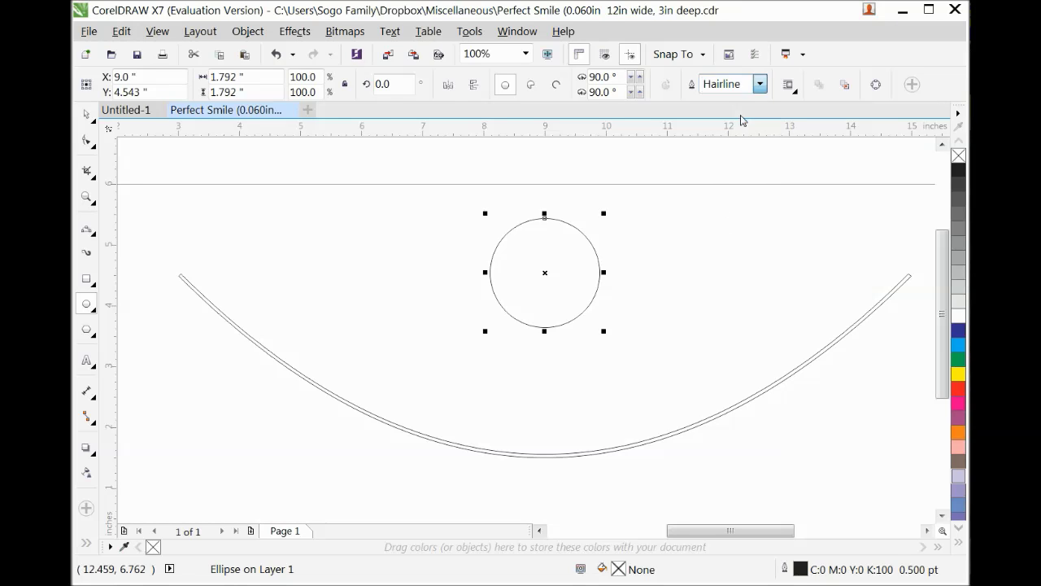